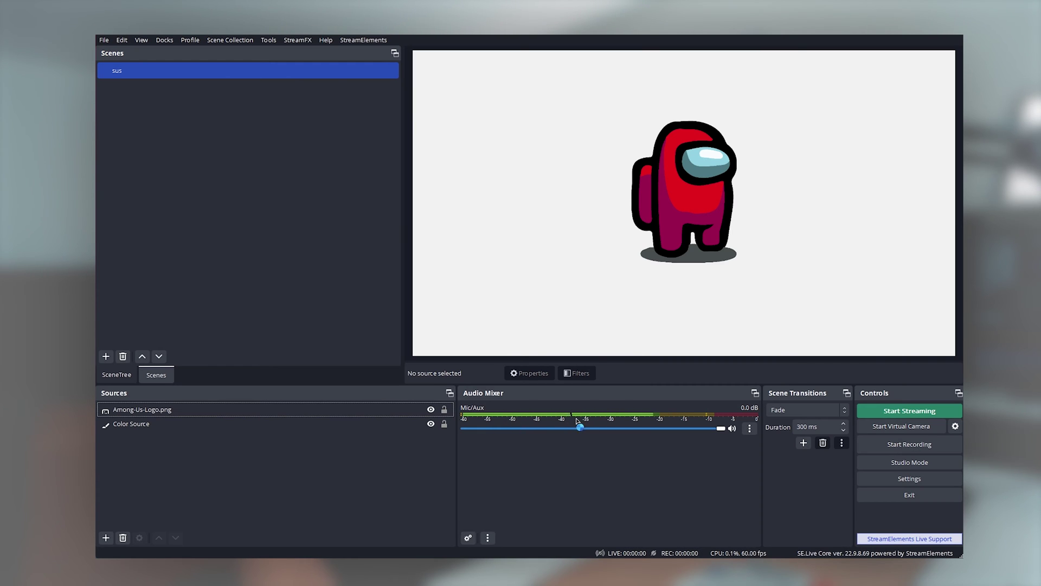
Add an Audio Move filter with its default name to the Mic/Aux input's filters
click(751, 428)
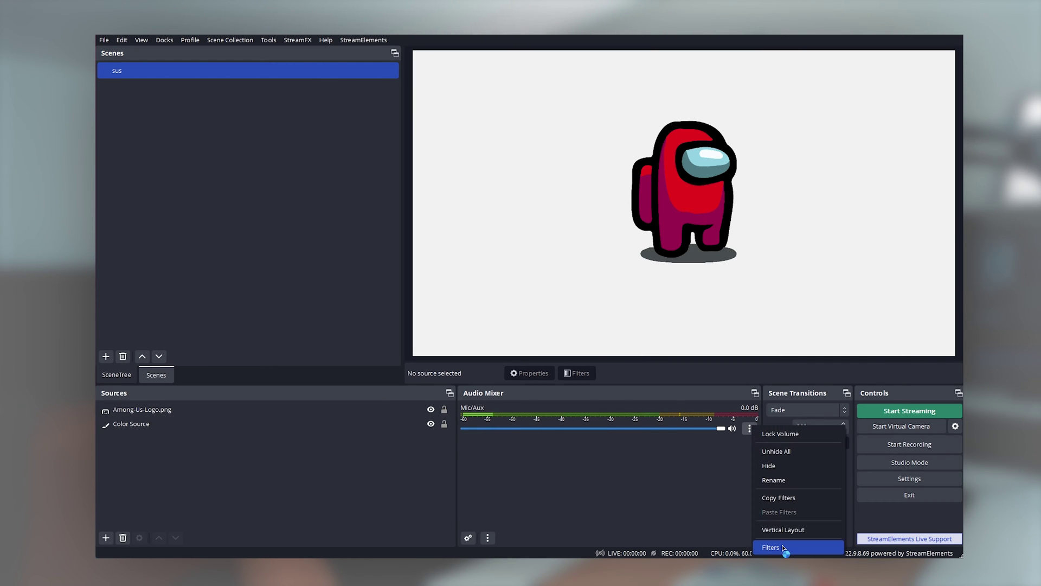
click(783, 548)
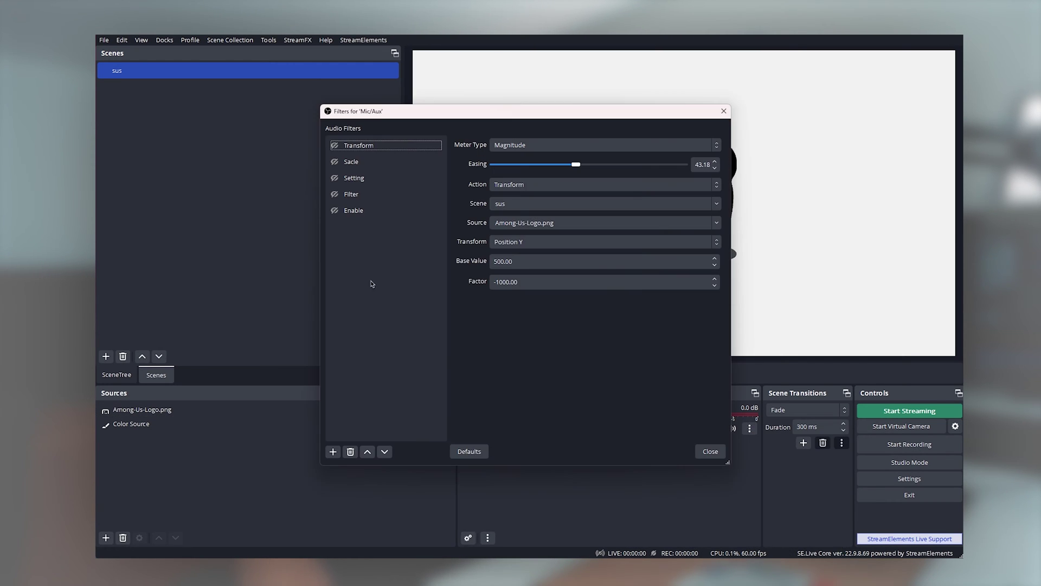
mouse_move(386, 292)
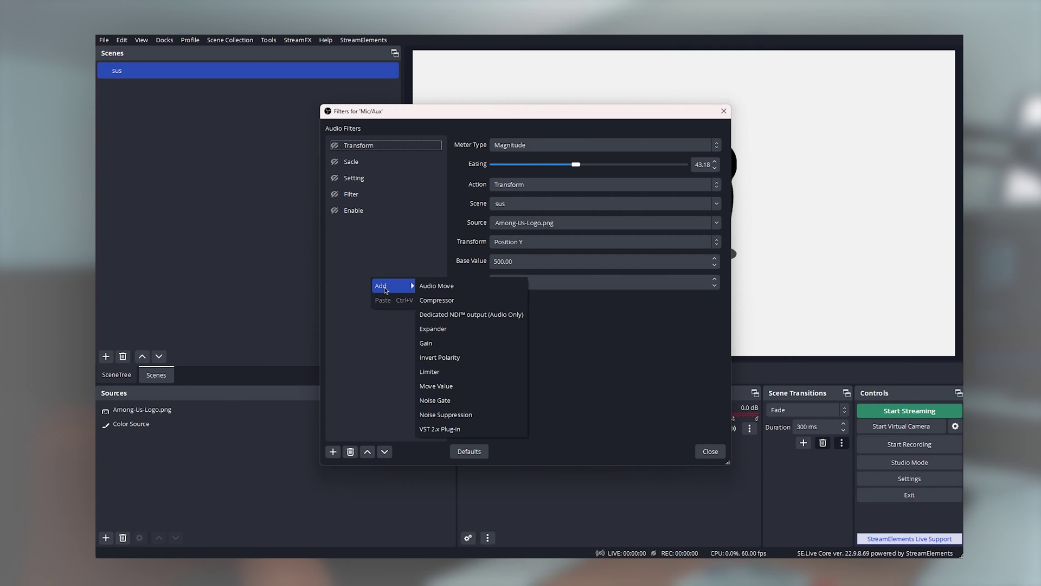
click(428, 286)
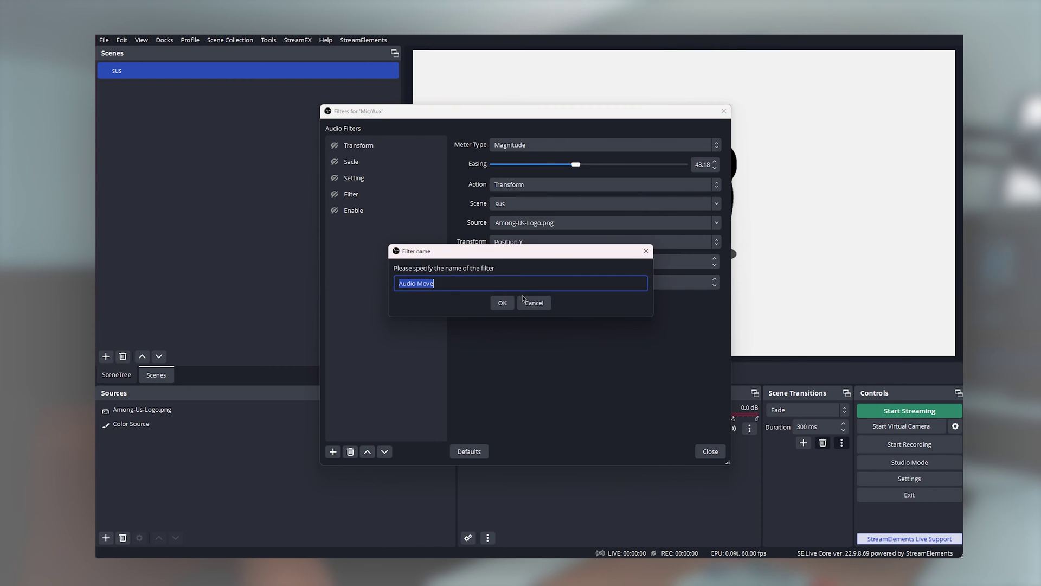
click(502, 303)
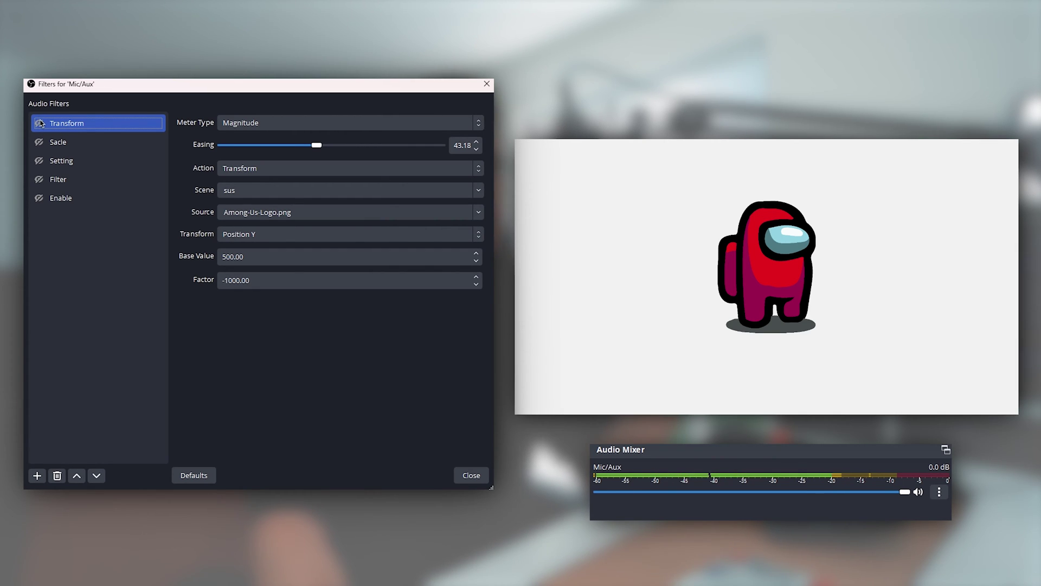
Enable the Transform filter and try driving Position X with Factor 1000
click(40, 123)
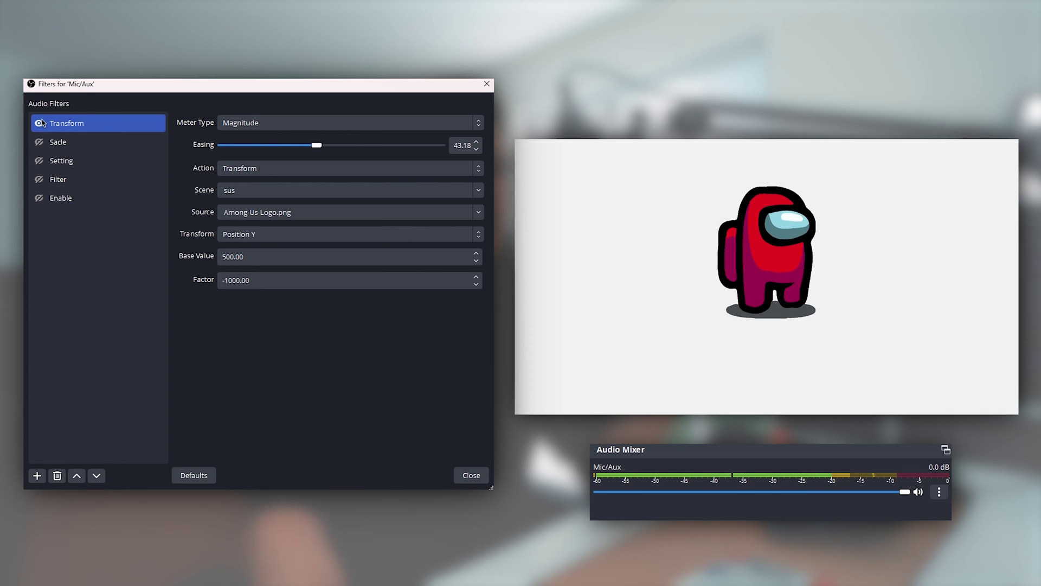
click(265, 238)
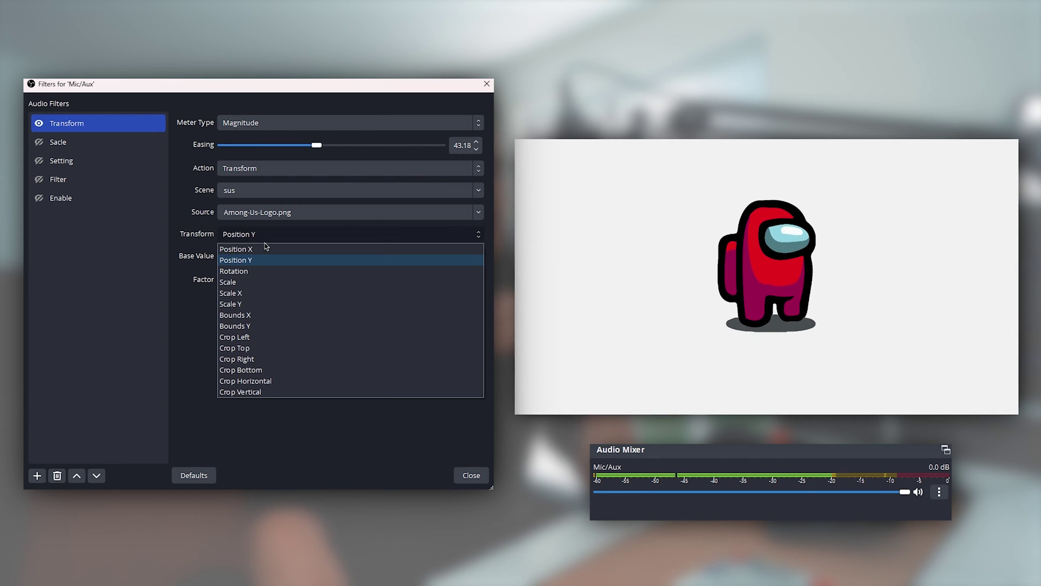
click(261, 249)
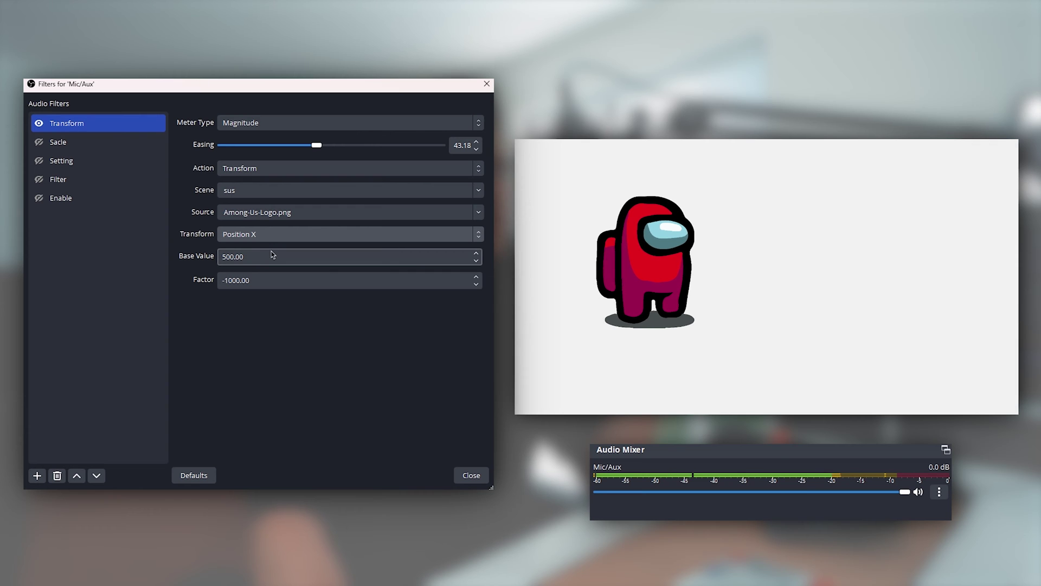
drag(226, 281, 251, 272)
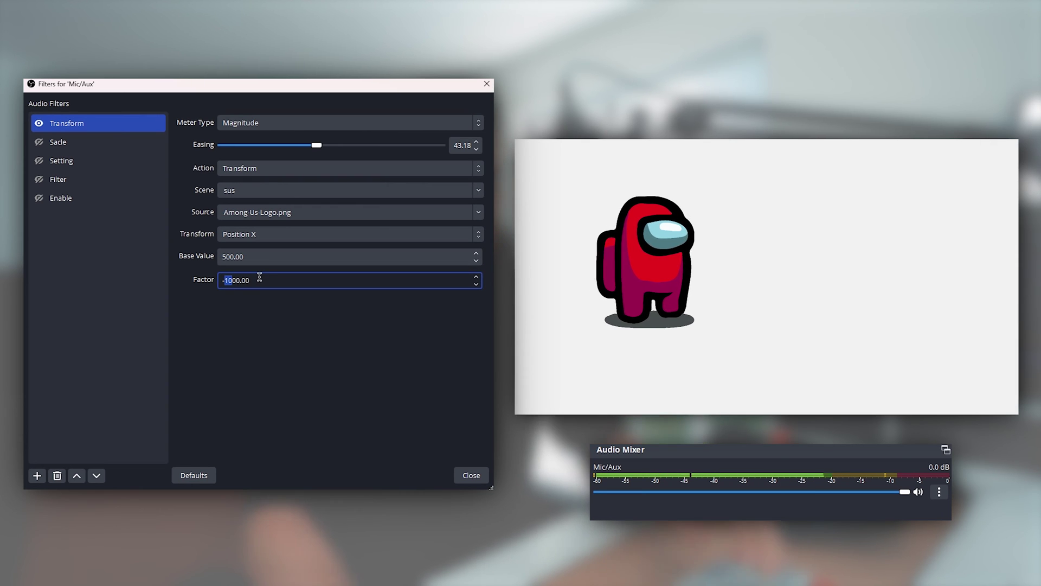
click(258, 277)
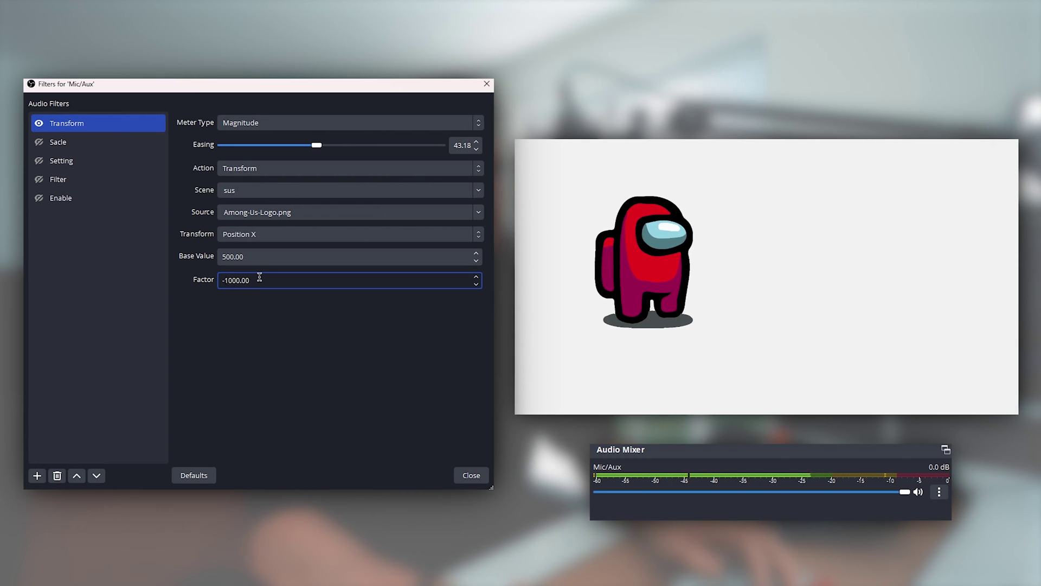
key(Home)
key(Delete)
click(311, 333)
Switch the Transform filter back to Position Y with Factor -1000
click(264, 281)
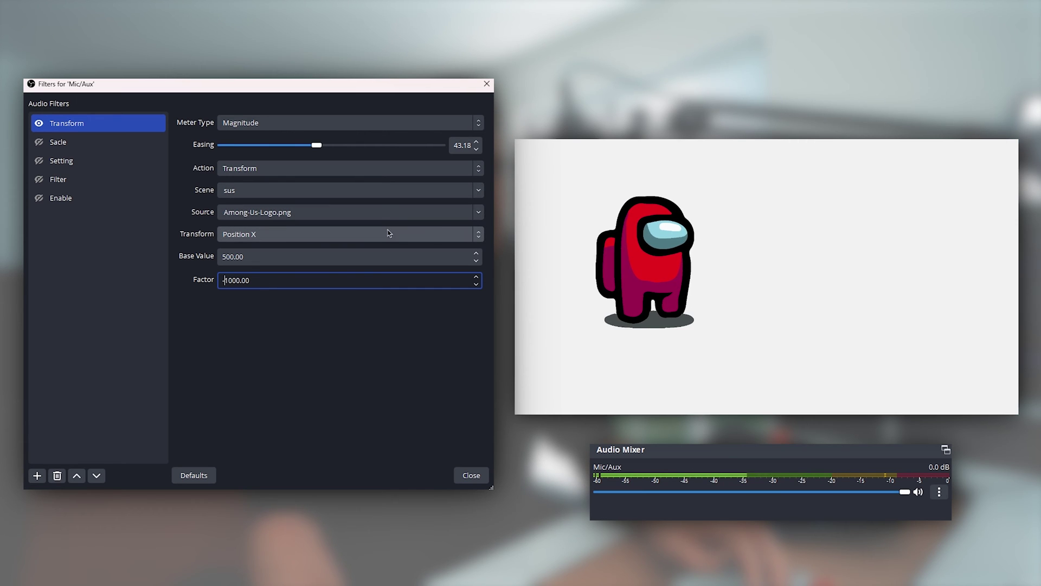
click(440, 235)
click(283, 260)
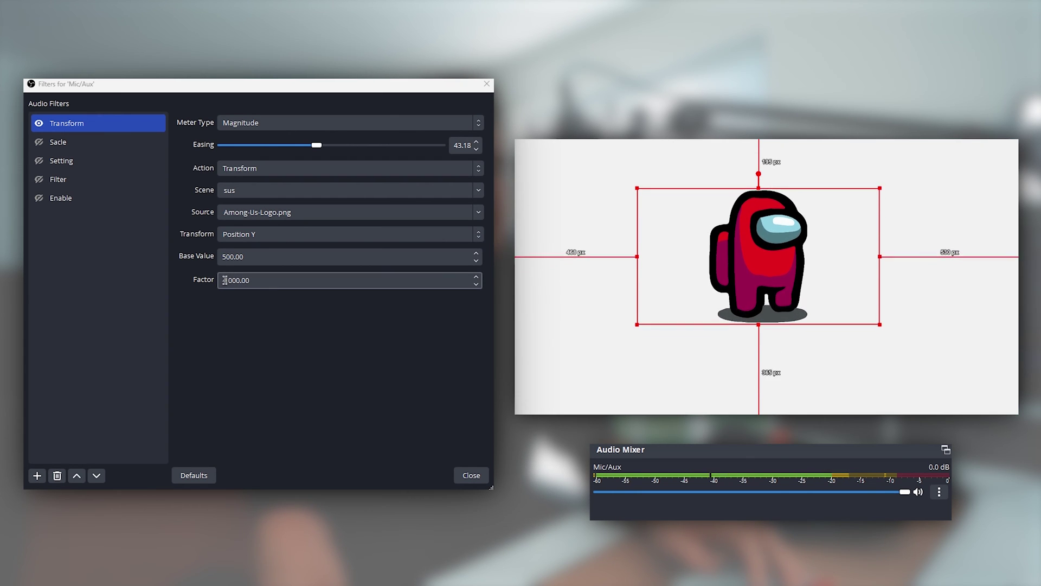
click(352, 280)
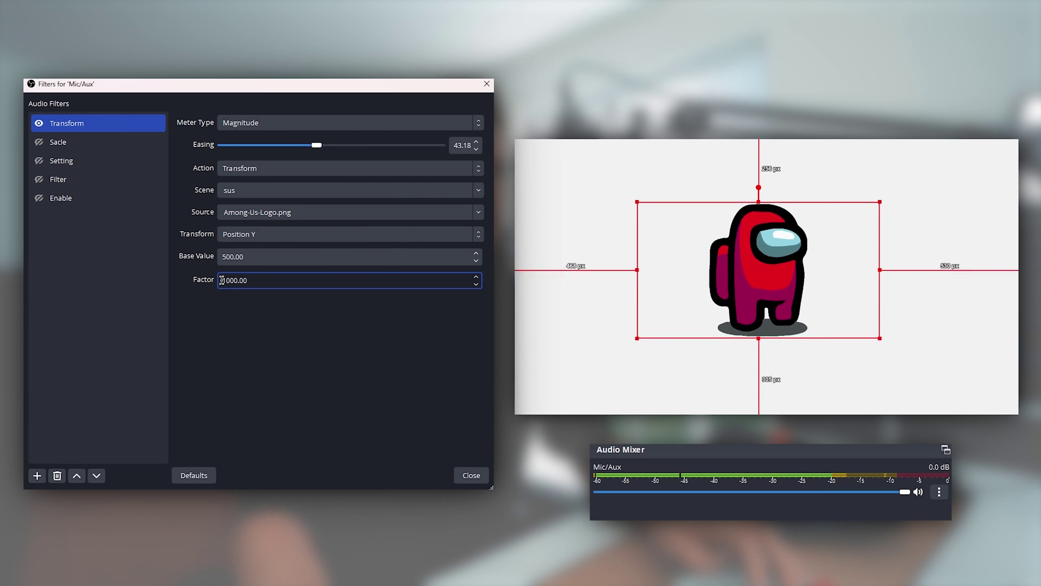
text(-)
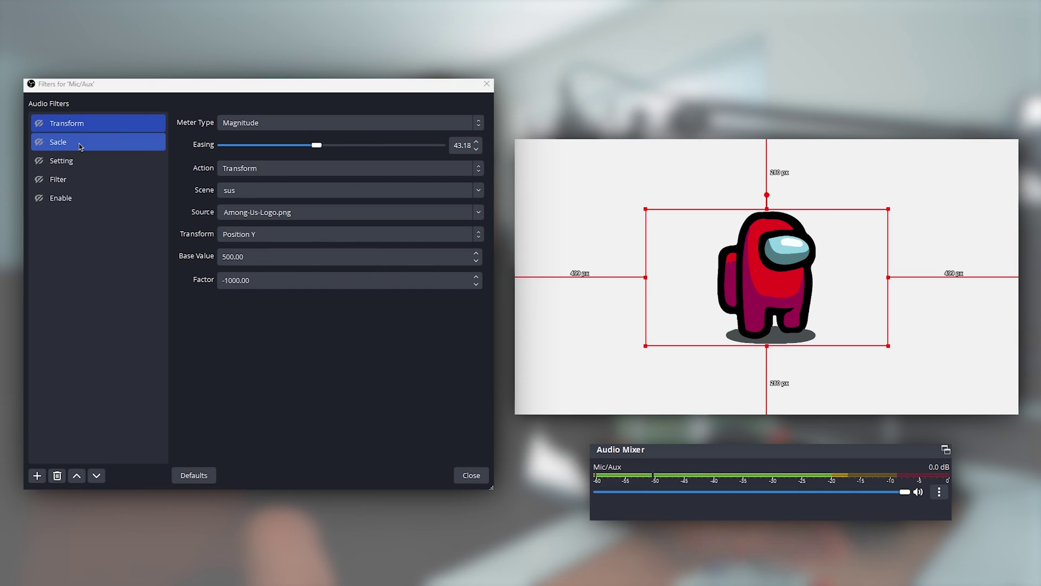
View the Sacle filter, then set the logo's Positional Alignment to Top Left and back to Center
click(80, 145)
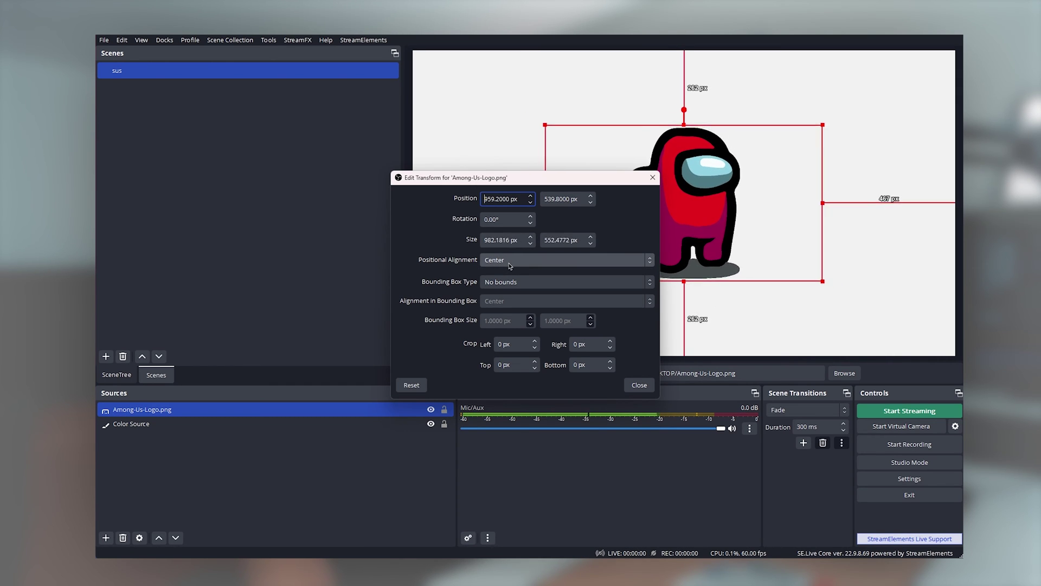
click(507, 264)
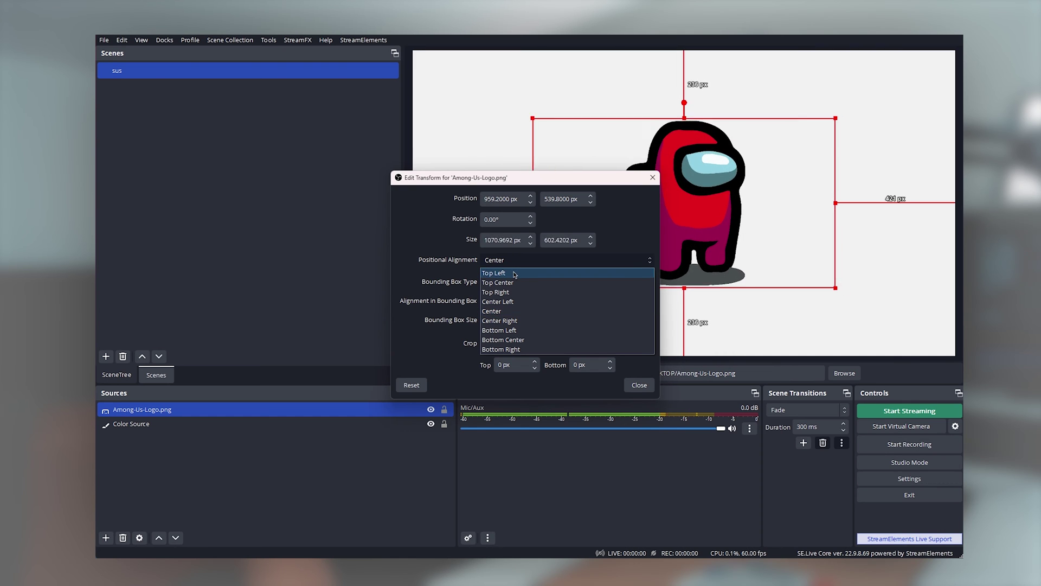
click(514, 274)
drag(533, 179, 310, 172)
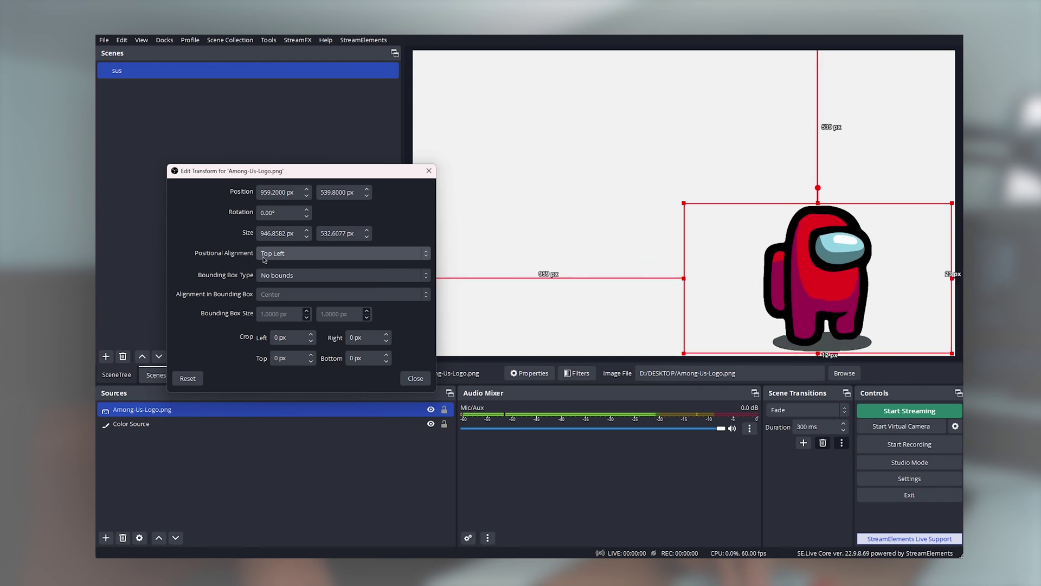
click(293, 253)
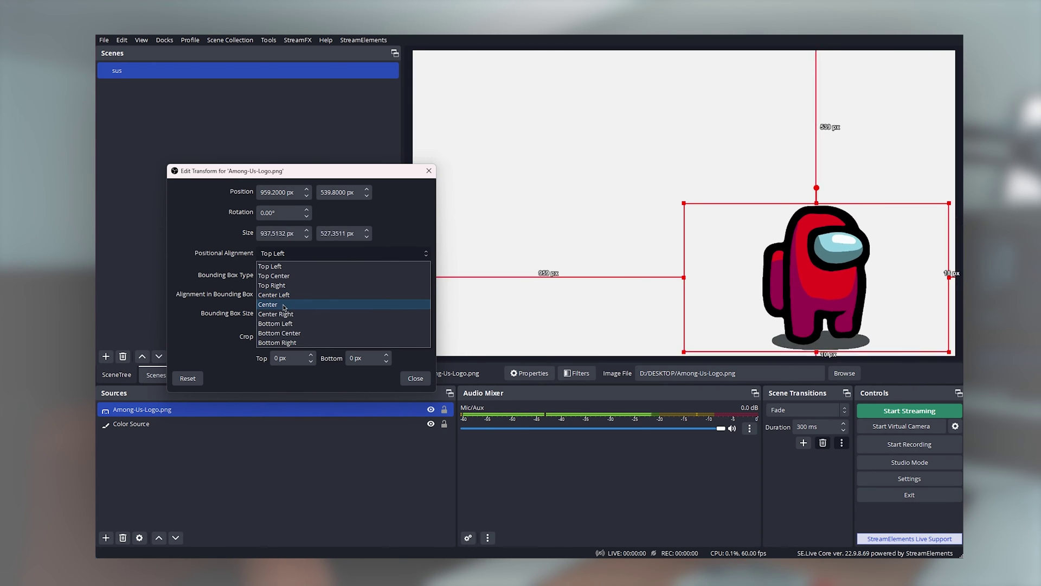
click(399, 300)
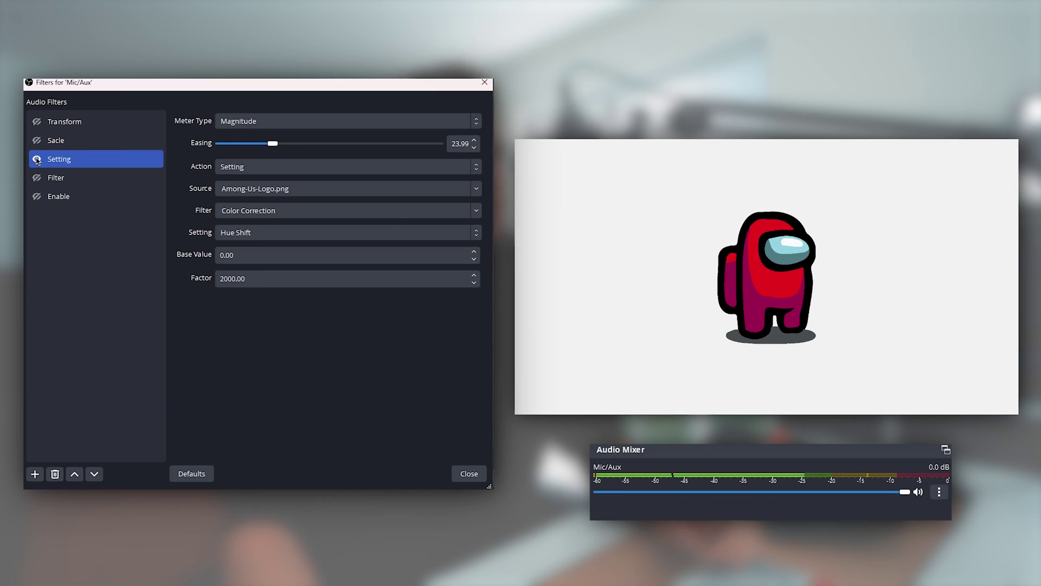
Enable the Setting filter and change its driven Color Correction property from Hue Shift to Opacity
click(36, 160)
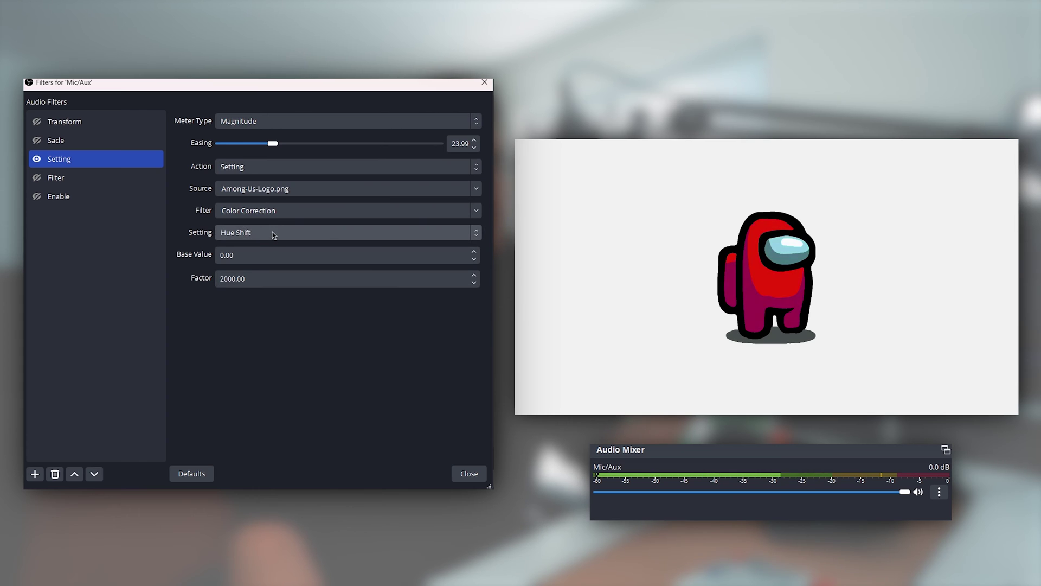
click(465, 237)
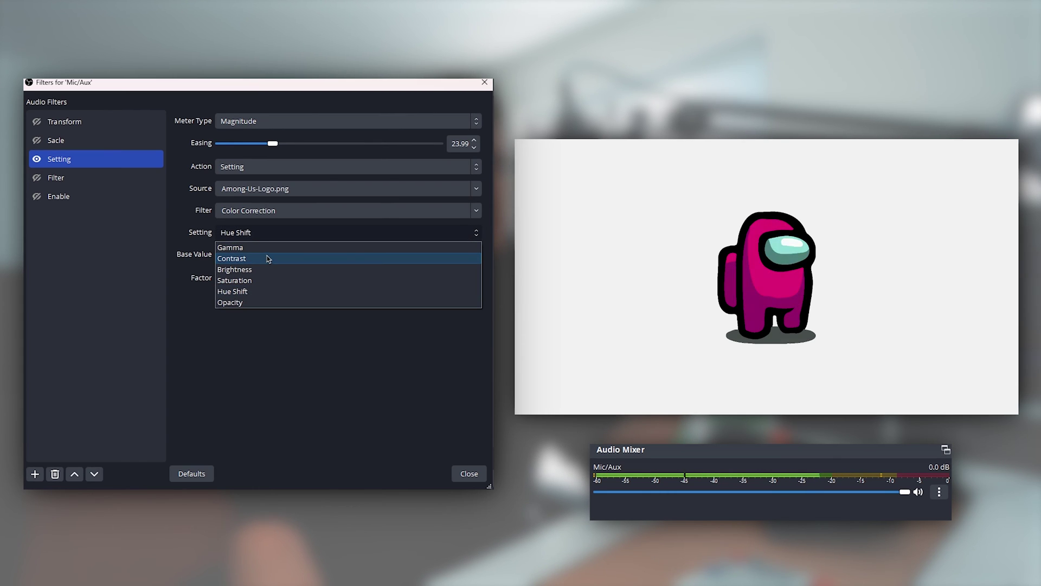
click(252, 272)
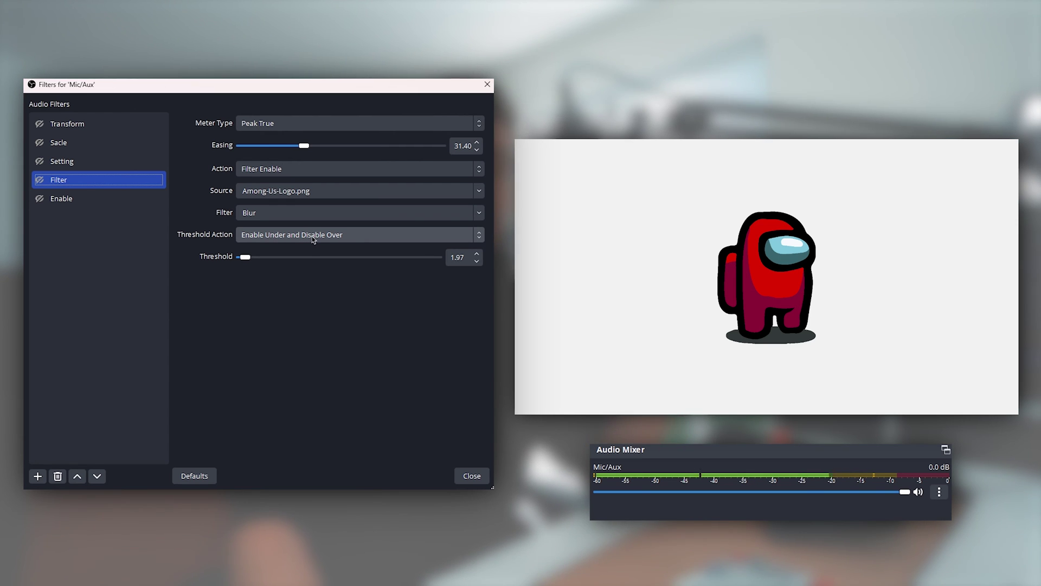
Review the Threshold Action choices and raise the Blur toggle's Easing slider
click(302, 236)
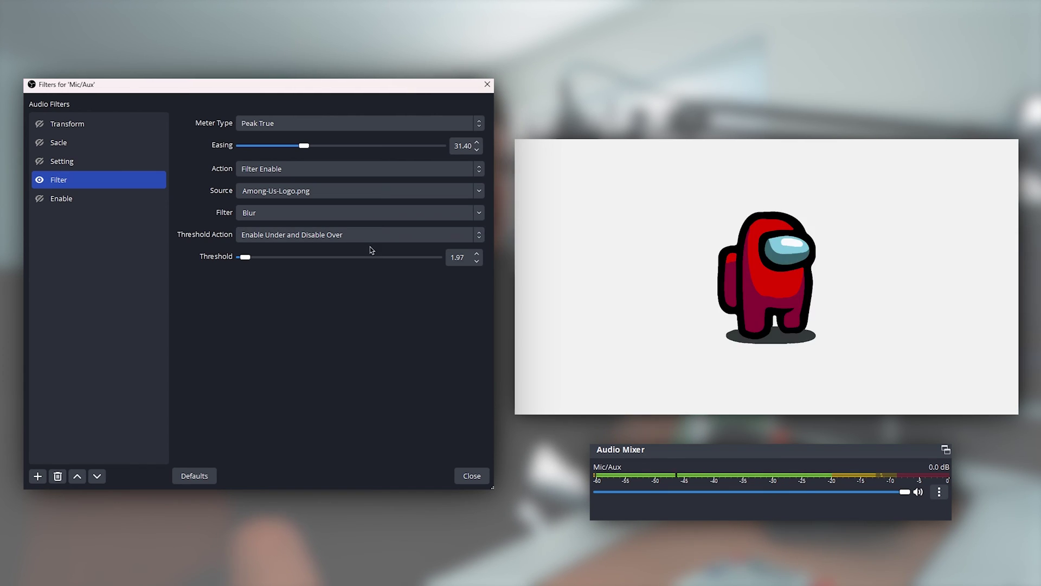
drag(307, 146, 311, 146)
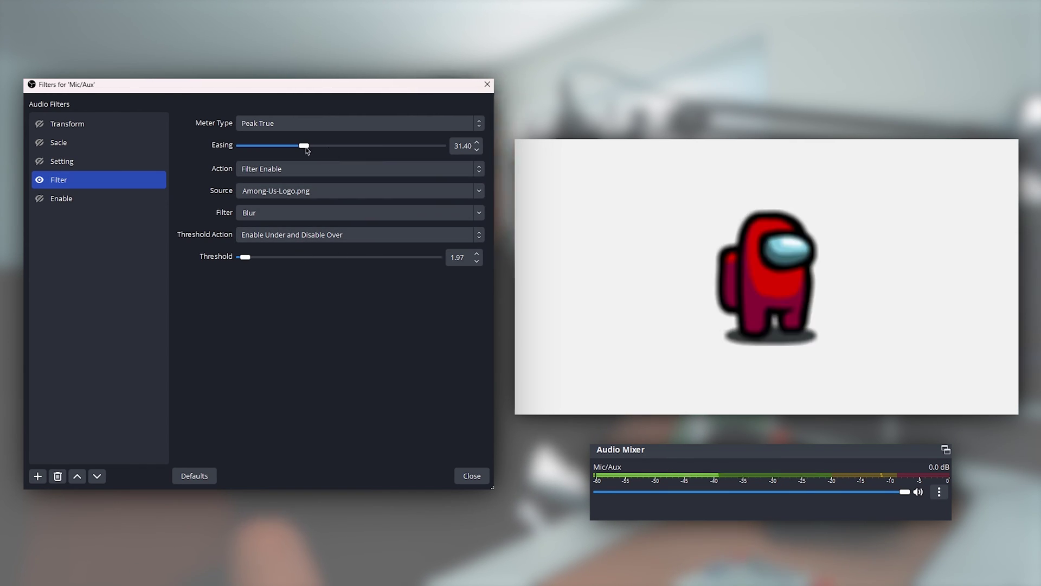
drag(394, 151, 421, 150)
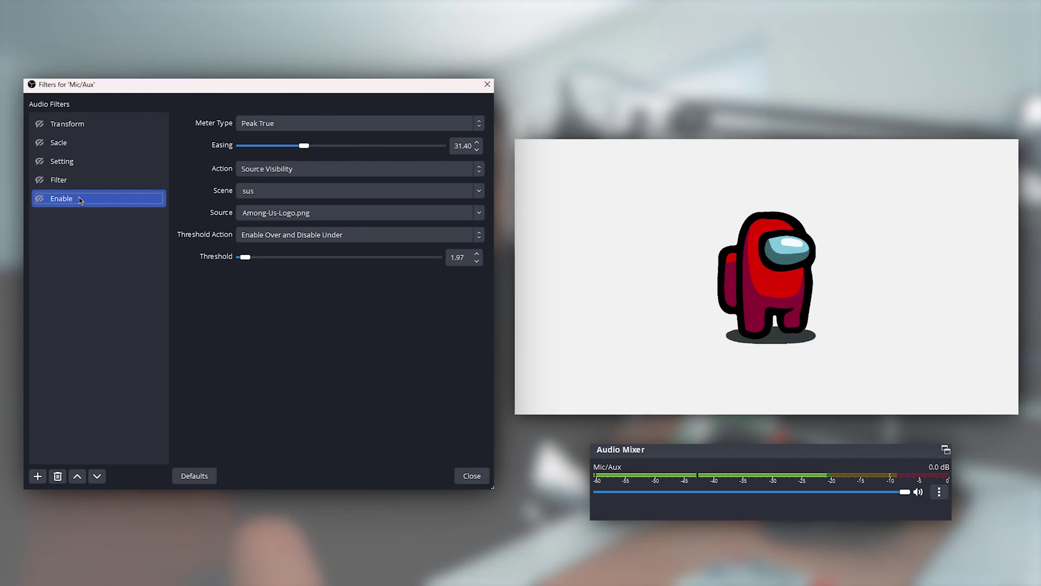
Turn on the Enable filter that shows Among-Us-Logo.png when the mic is loud
click(39, 199)
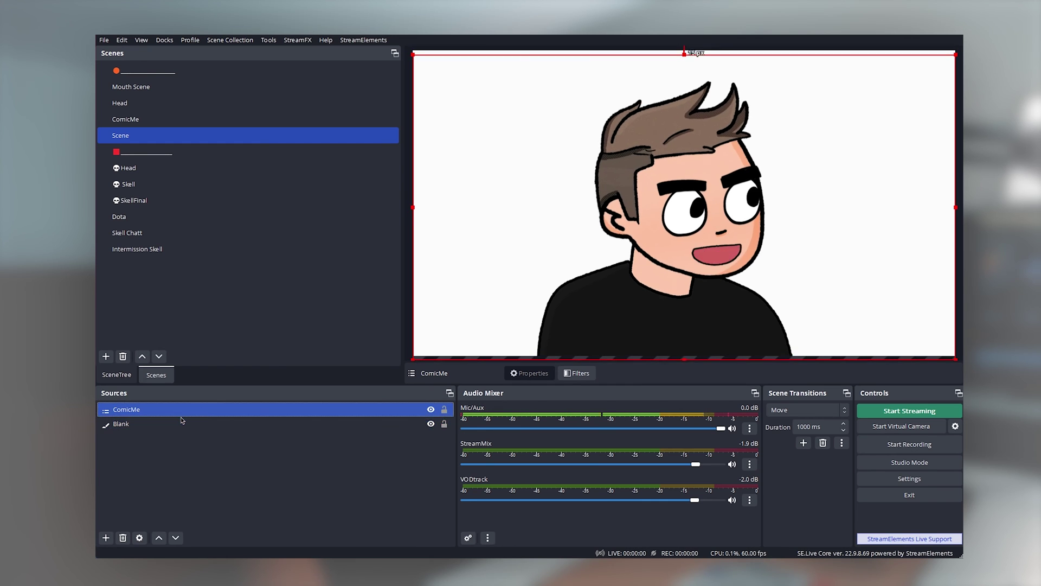
Nudge the ComicMe avatar, go to the ComicMe scene, and drag the Head layer over Body.png
mouse_move(640, 224)
mouse_down()
mouse_move(629, 216)
mouse_move(641, 218)
mouse_up()
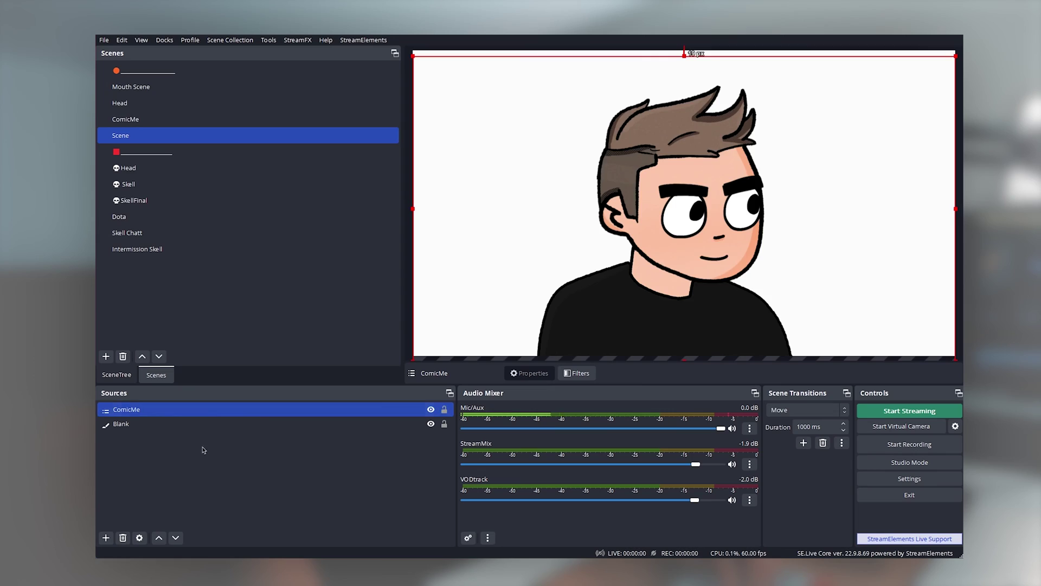
key(Up)
key(Up)
key(Down)
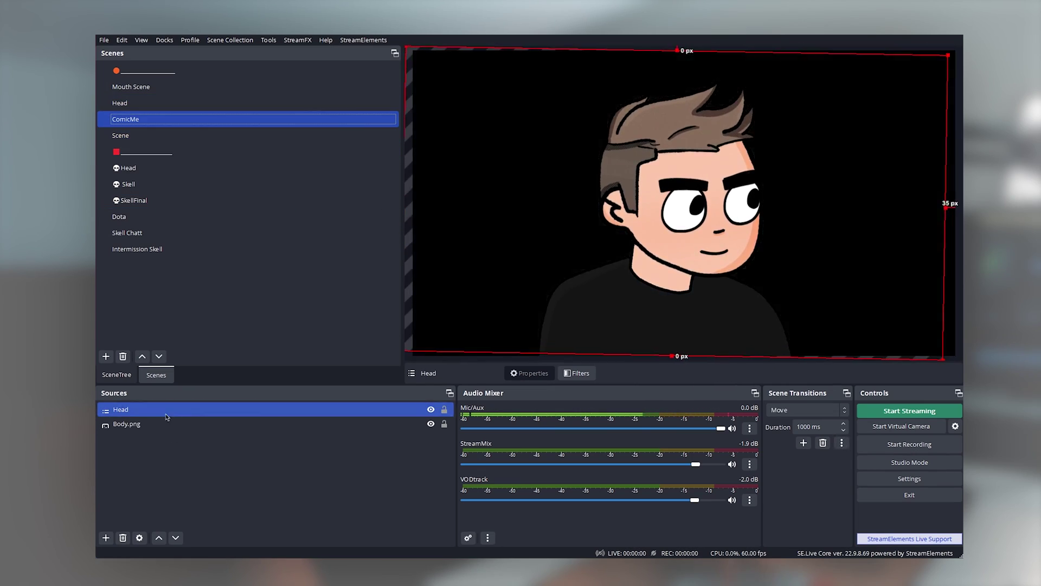
click(151, 425)
click(637, 234)
drag(637, 234, 867, 220)
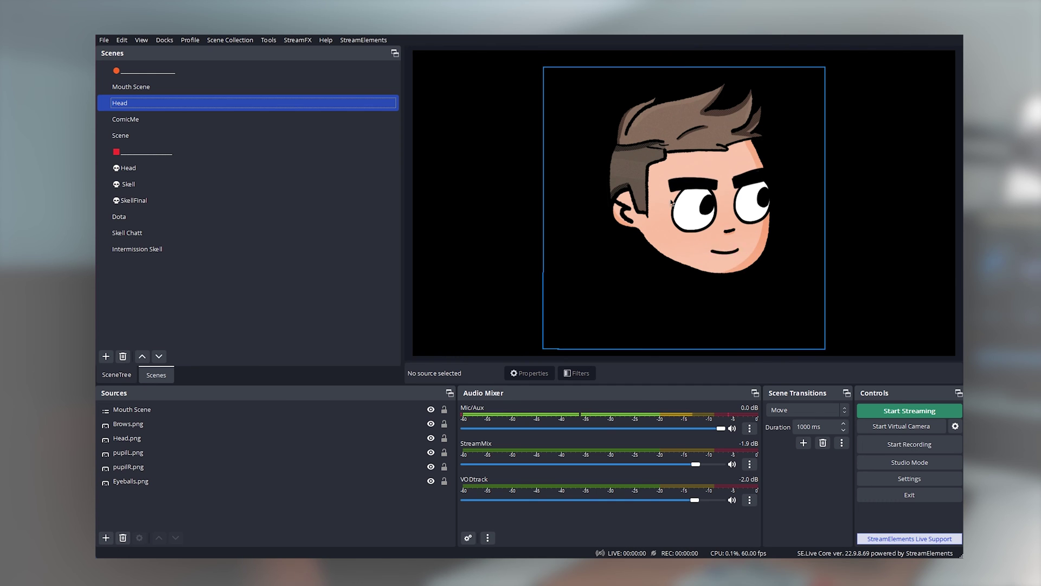
click(180, 118)
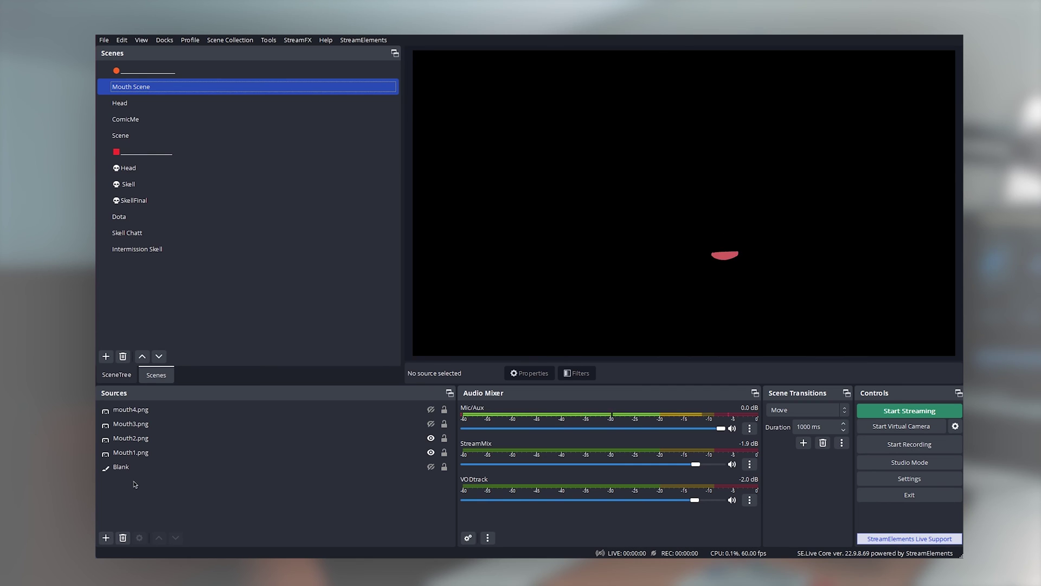
Select mouth4.png, toggle Blank's visibility, and inspect the Mouth3 visibility filter
click(133, 409)
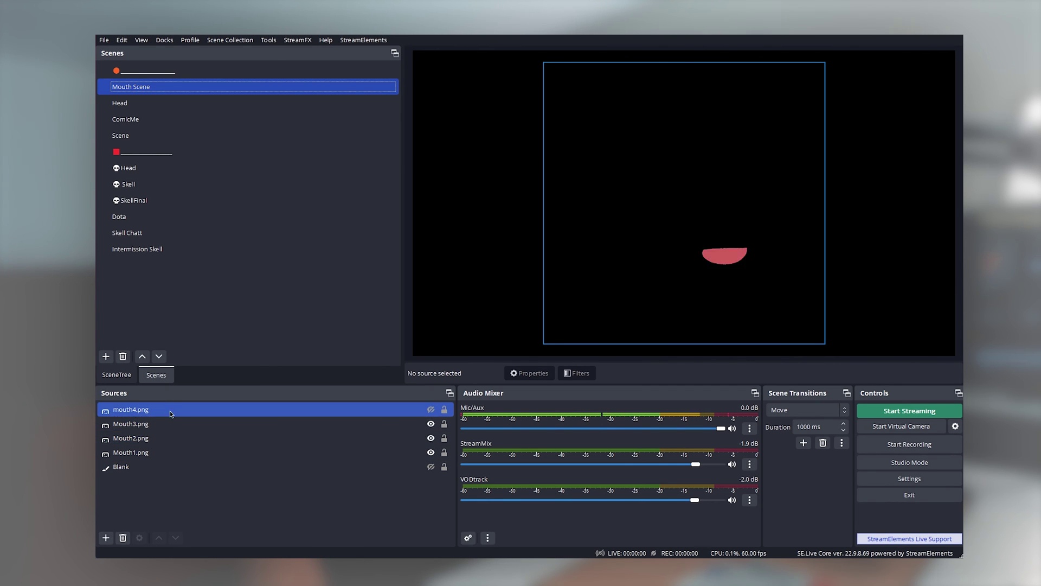
click(431, 467)
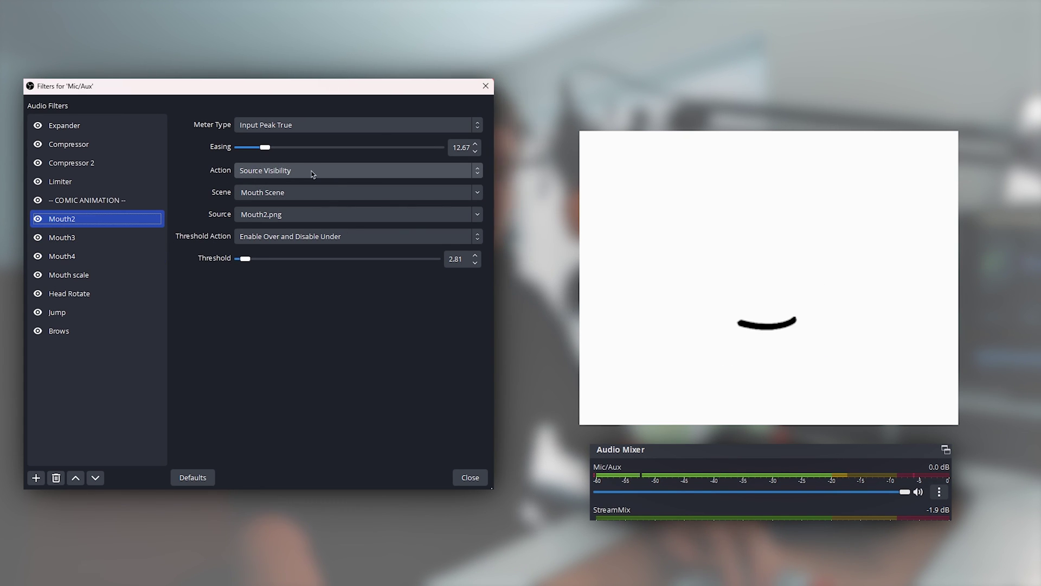
click(109, 237)
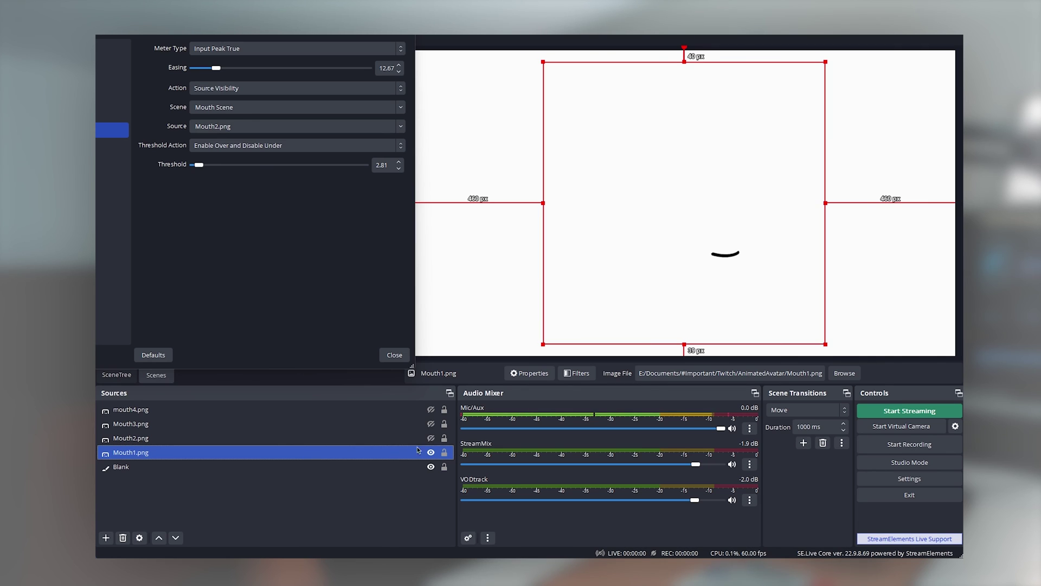
Compare the Mouth1–mouth4 images by multi-selecting, ending with only mouth4.png selected
ctrl+click(440, 437)
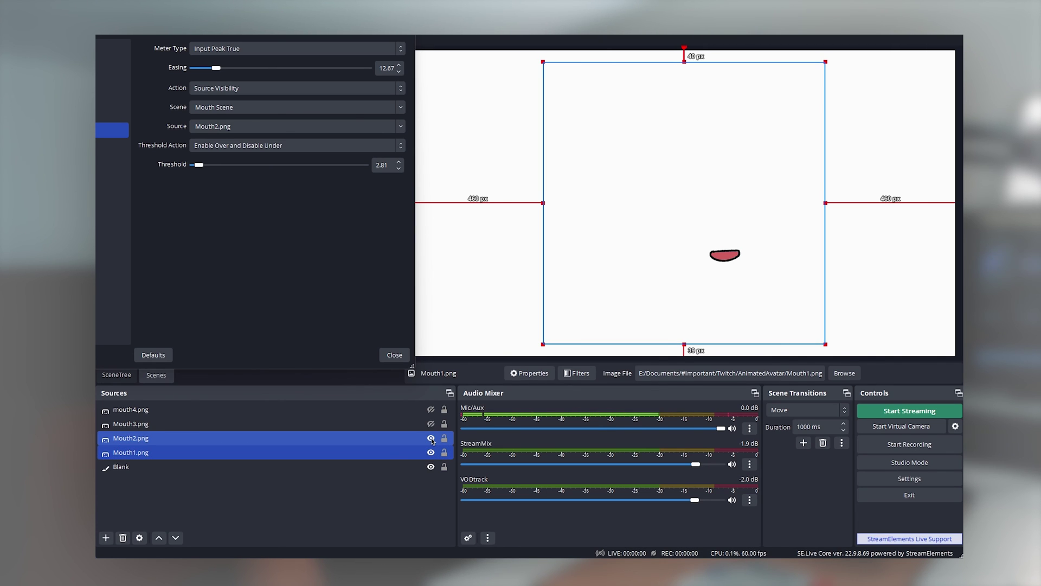
click(212, 449)
ctrl+click(414, 423)
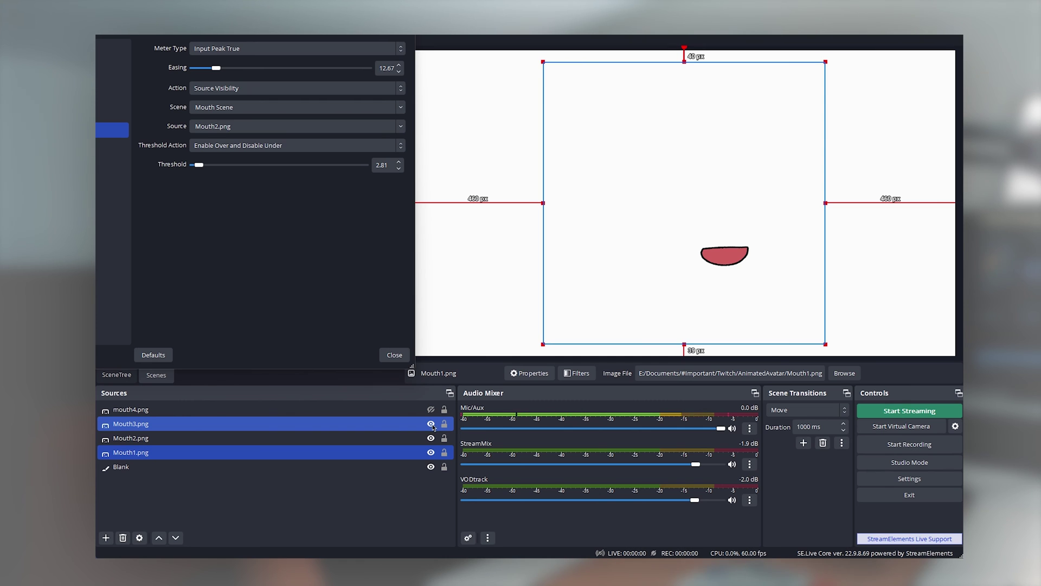
ctrl+click(433, 426)
ctrl+click(415, 410)
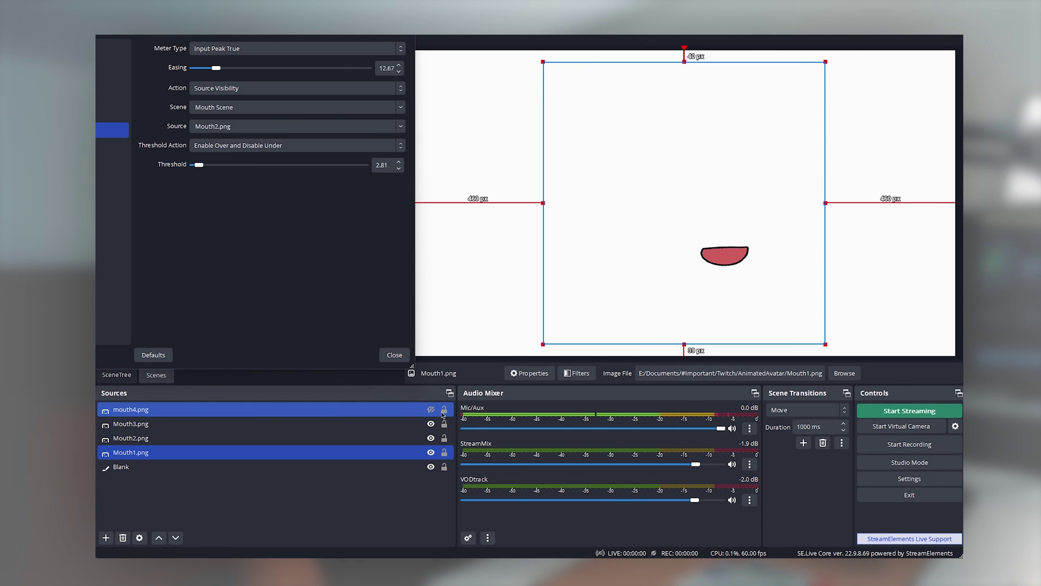
click(408, 415)
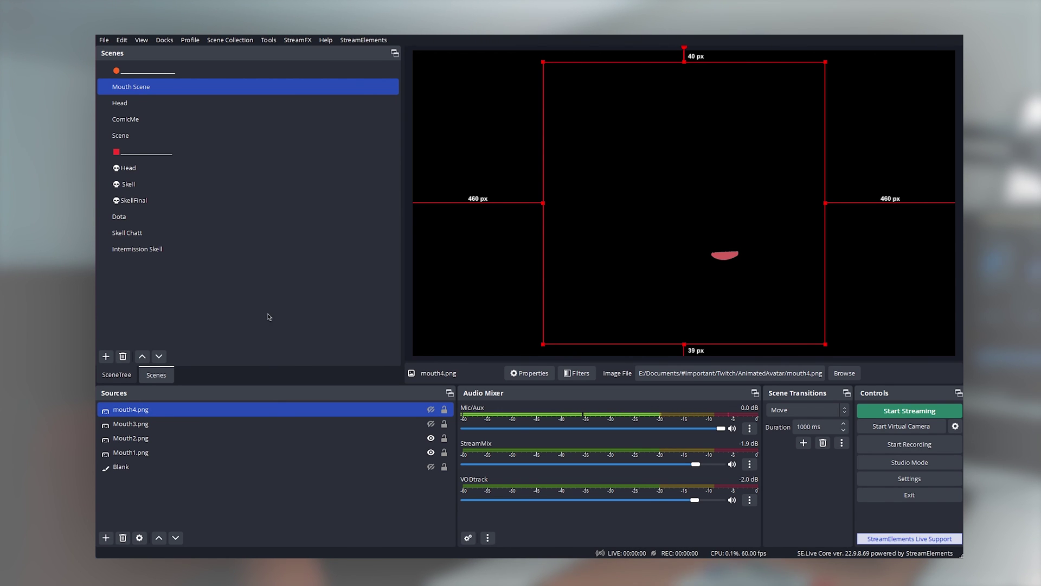
Switch to the Head scene containing the nested Mouth Scene
click(141, 103)
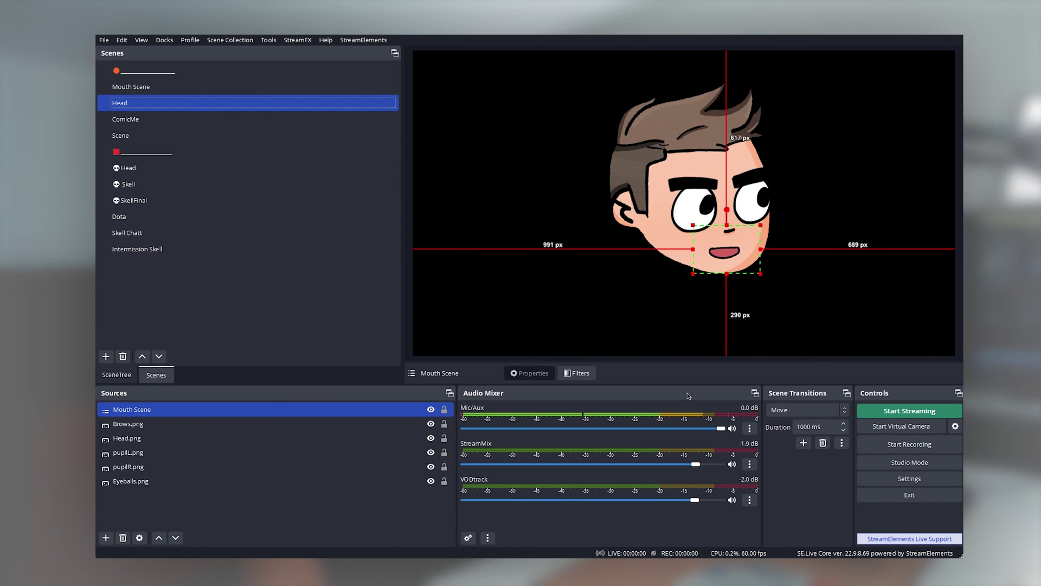